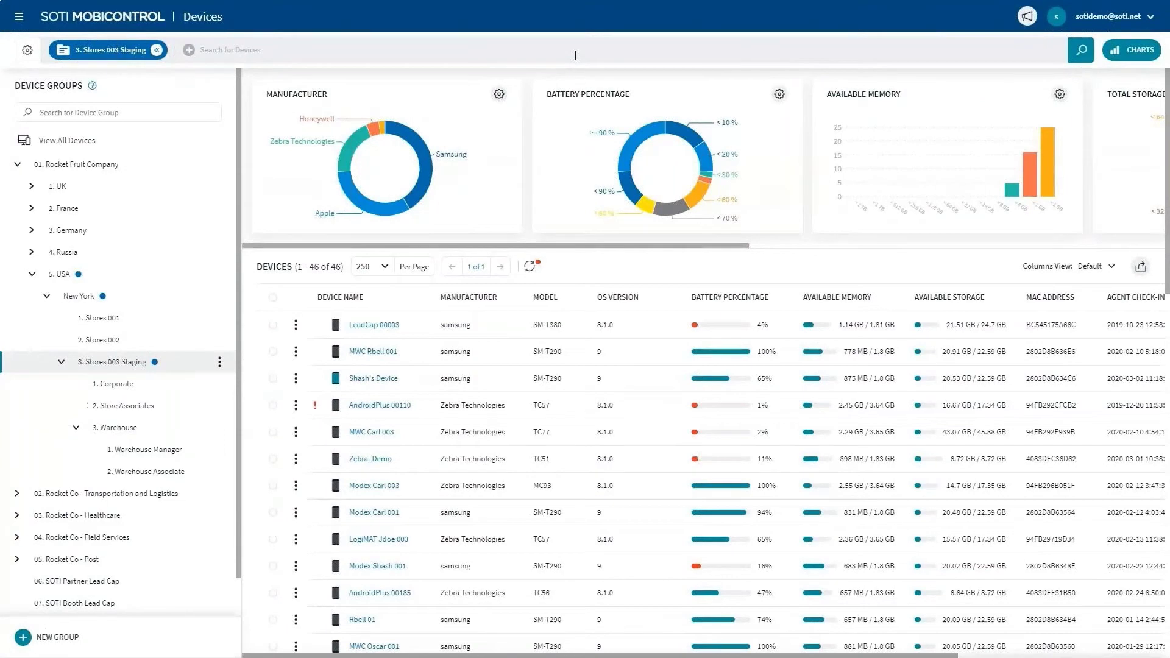
Step: Filter the devices of the 3. Stores 003 Staging group by the device owner's first name
left_click(575, 56)
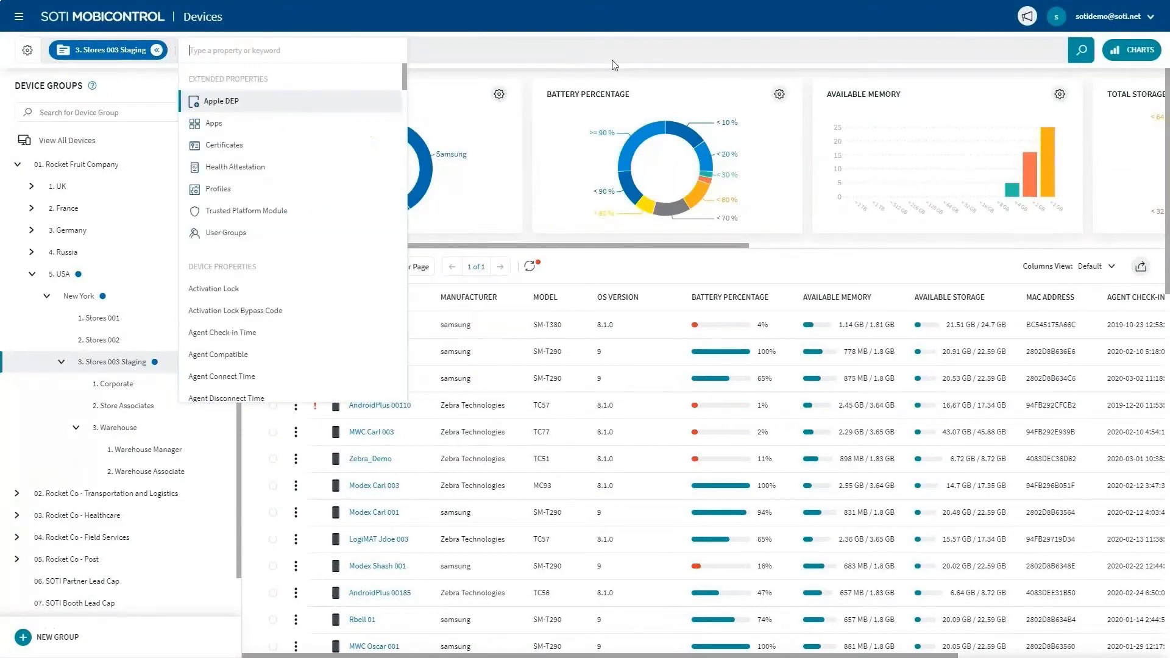
type("shash")
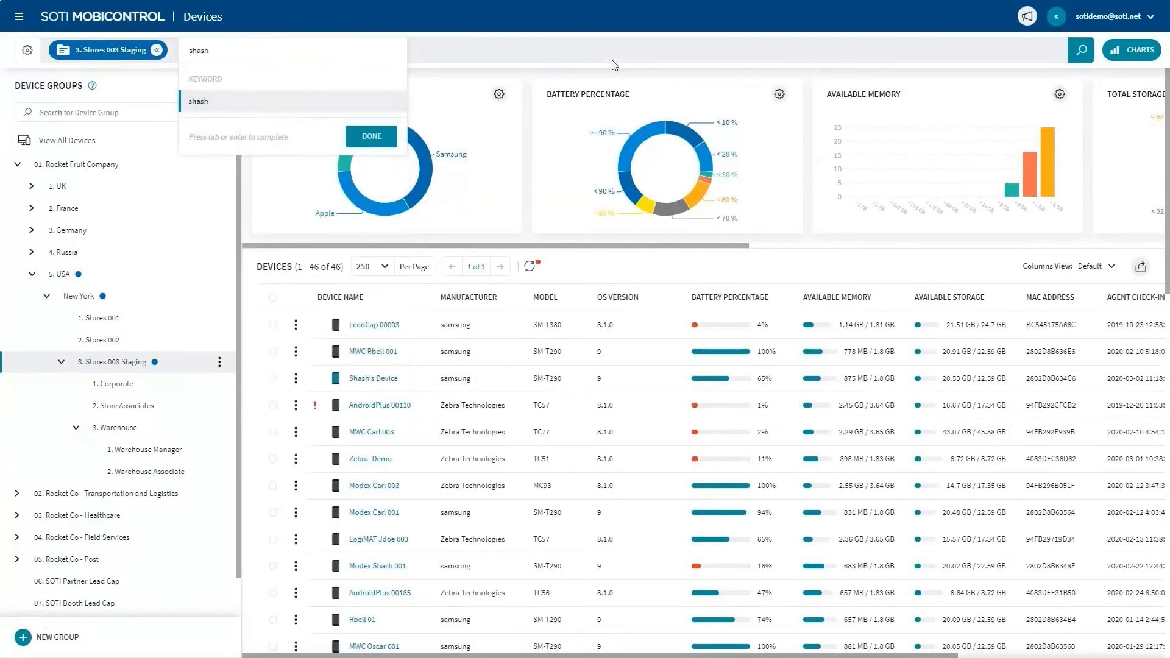
key("Return")
key("Return")
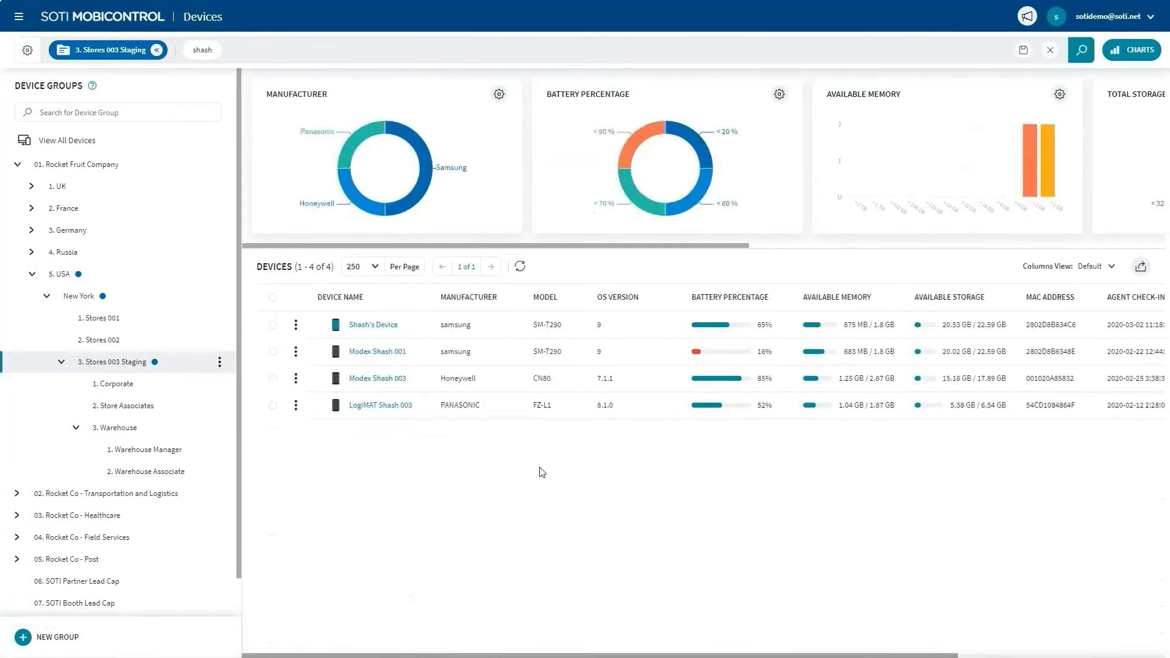
Step: Open the details of the owner's Samsung SM-T290 and review its device properties, configurations and installed applications
left_click(376, 325)
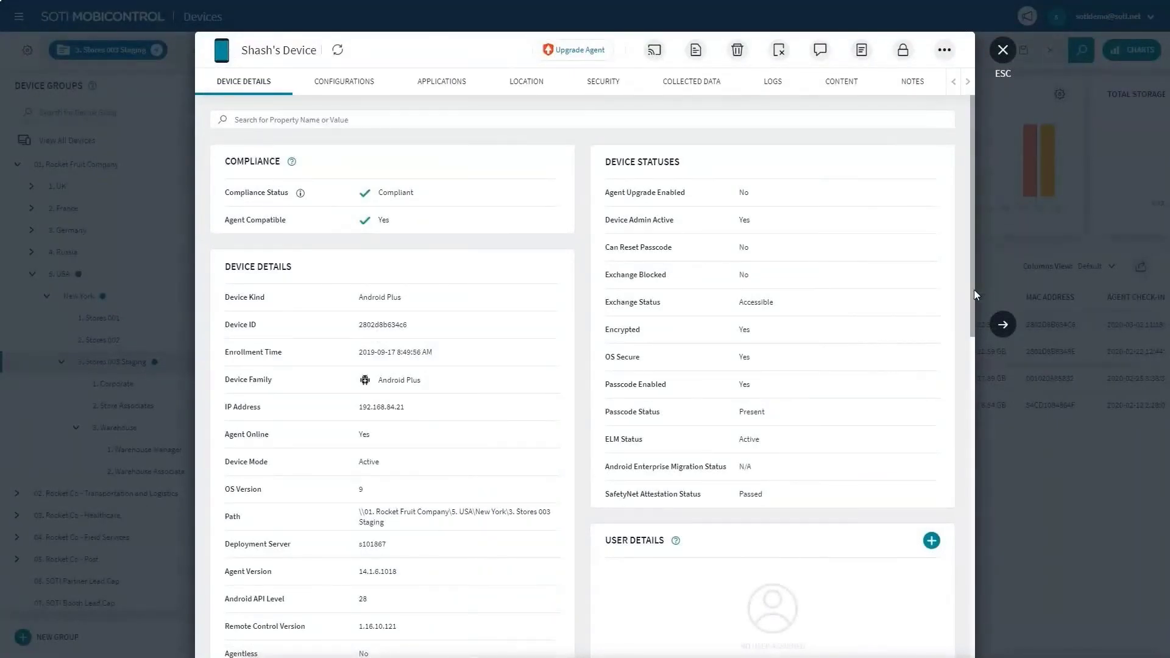
left_click_drag(972, 291, 931, 299)
left_click(351, 87)
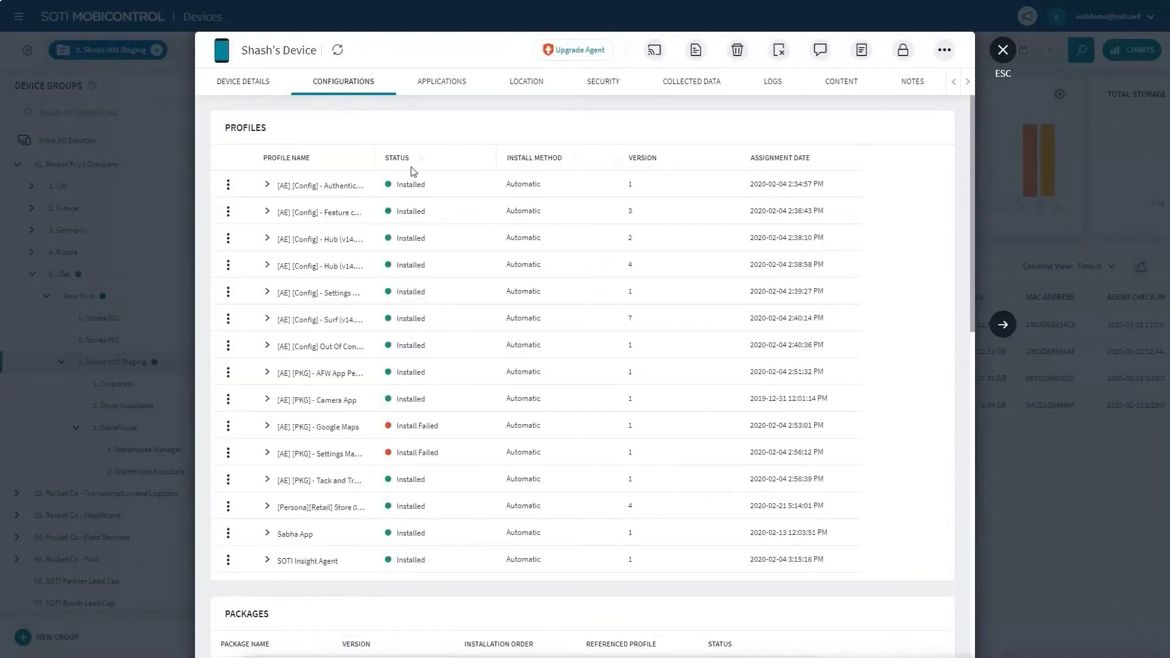
left_click(437, 86)
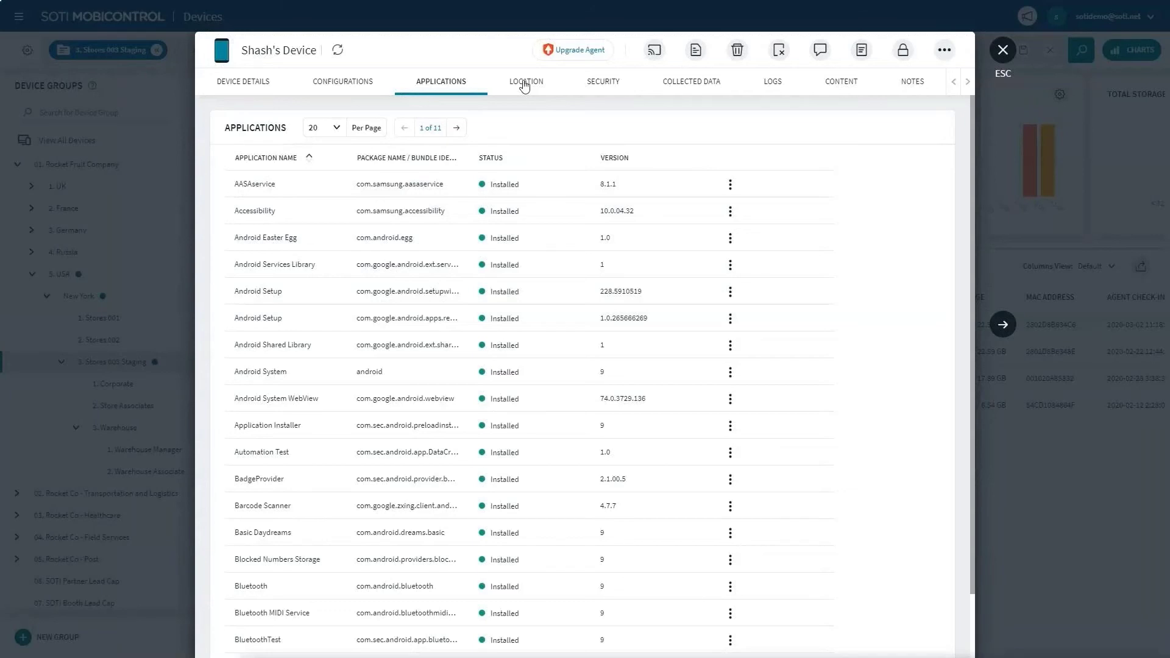
Step: Locate the Samsung device on the map at closer range and set the map style to Aerial
left_click(524, 83)
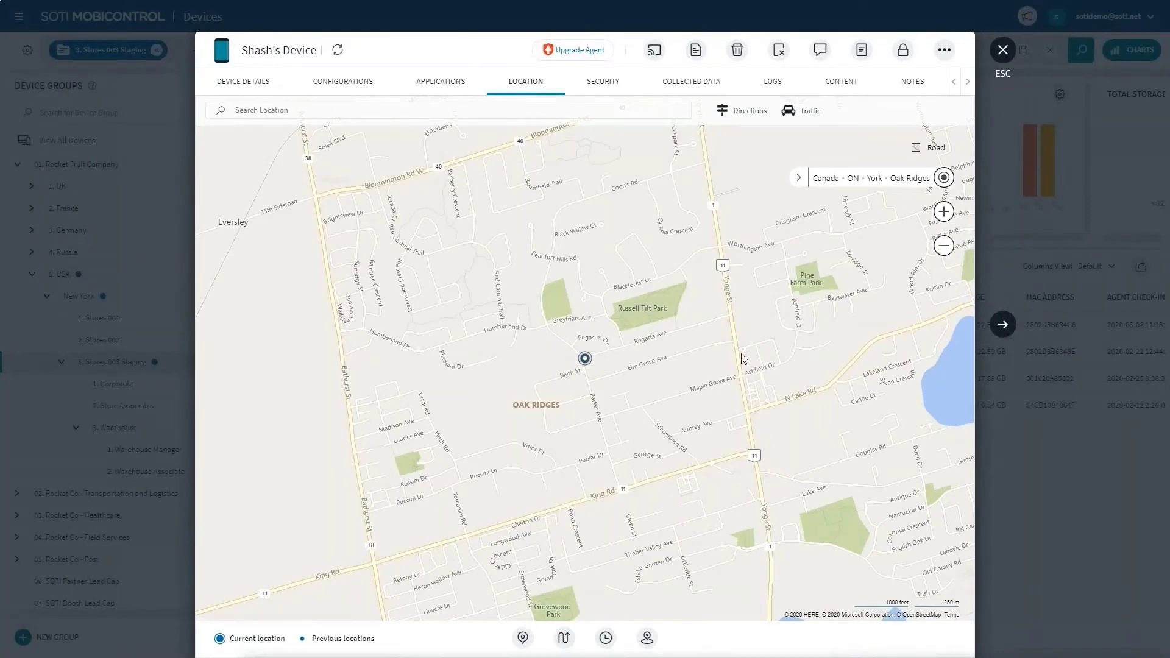
scroll(733, 353, "up", 2)
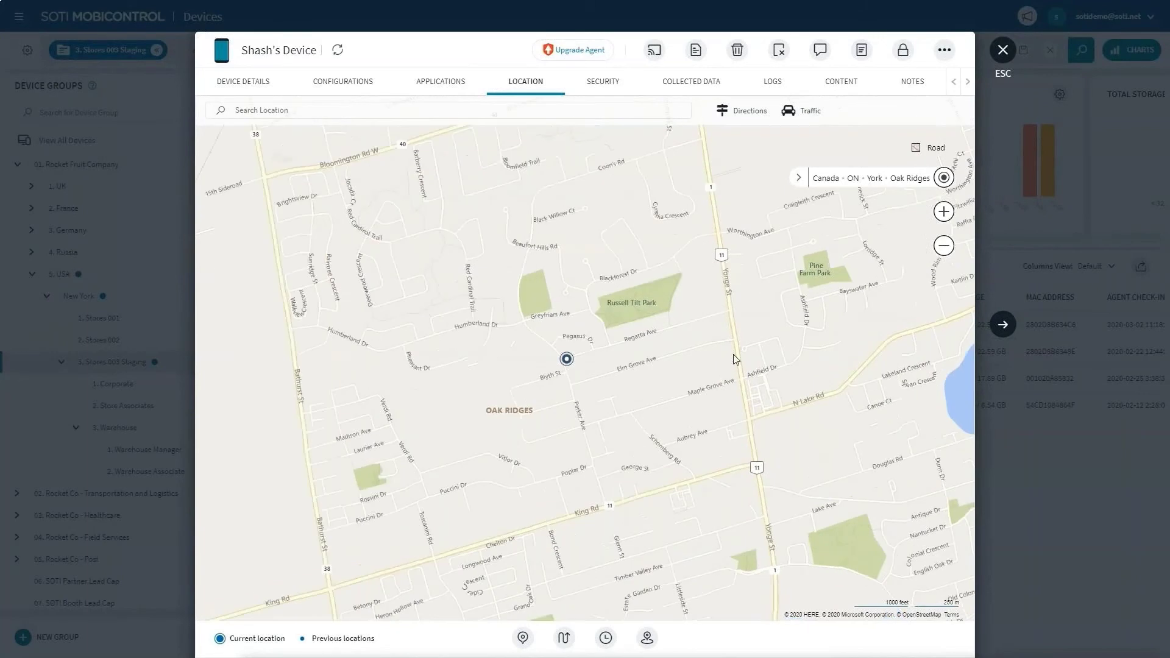
left_click_drag(630, 346, 816, 377)
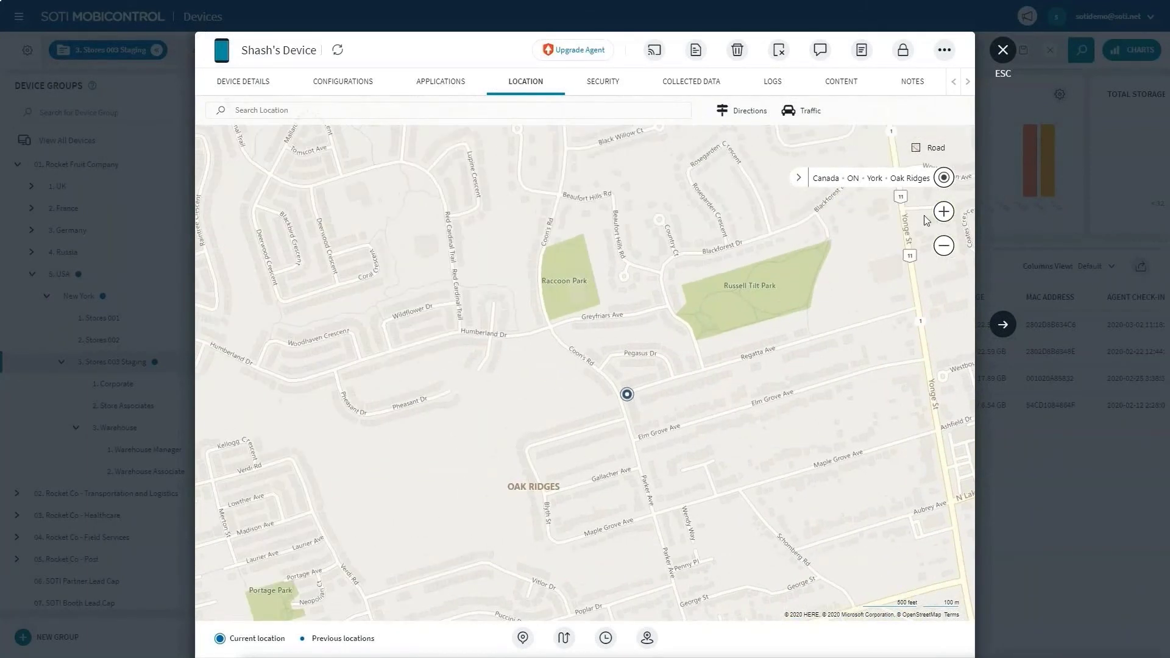
left_click(931, 150)
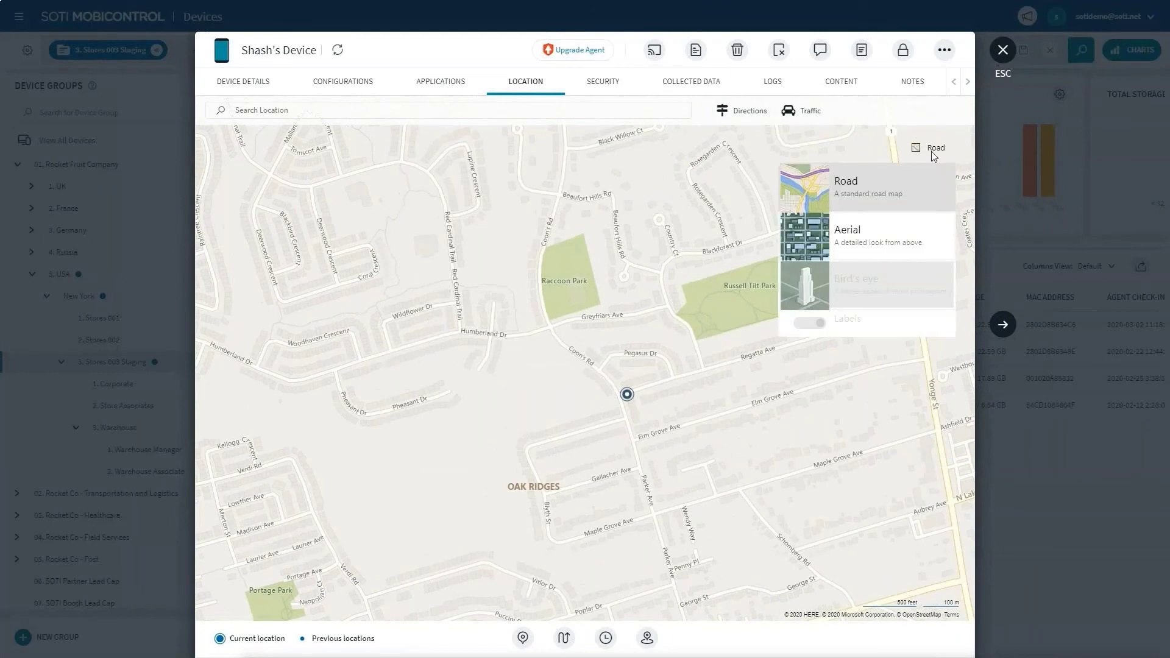
left_click(912, 240)
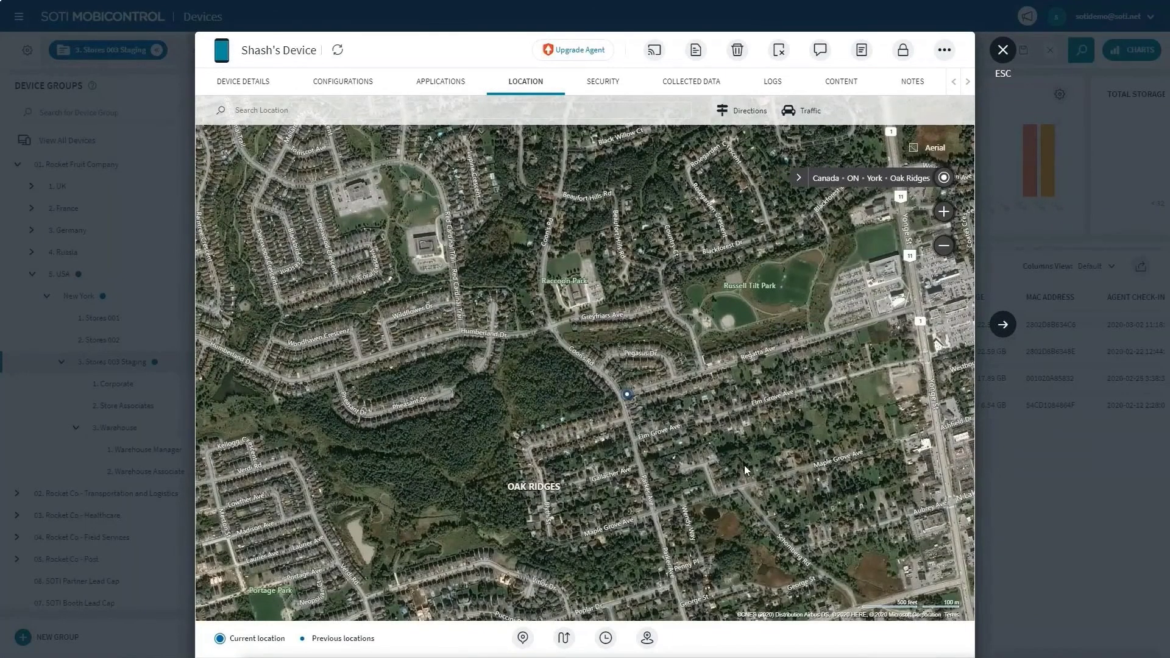
Step: Outline a trial geofence around the device's current position on the map and discard it
left_click(646, 639)
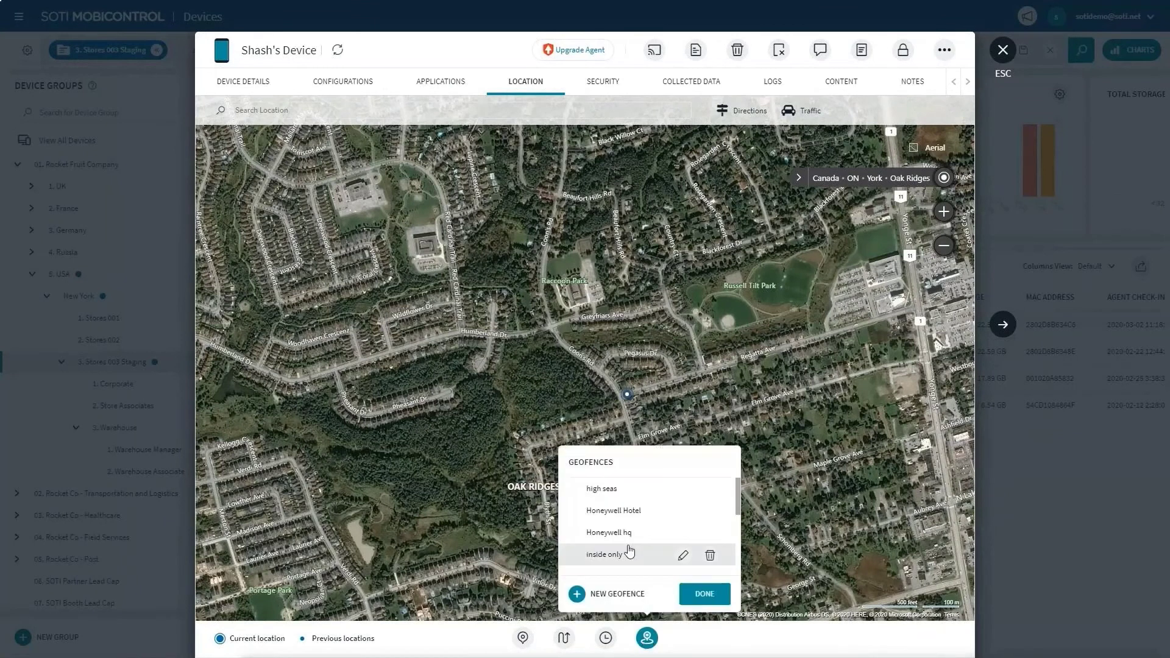
left_click(577, 594)
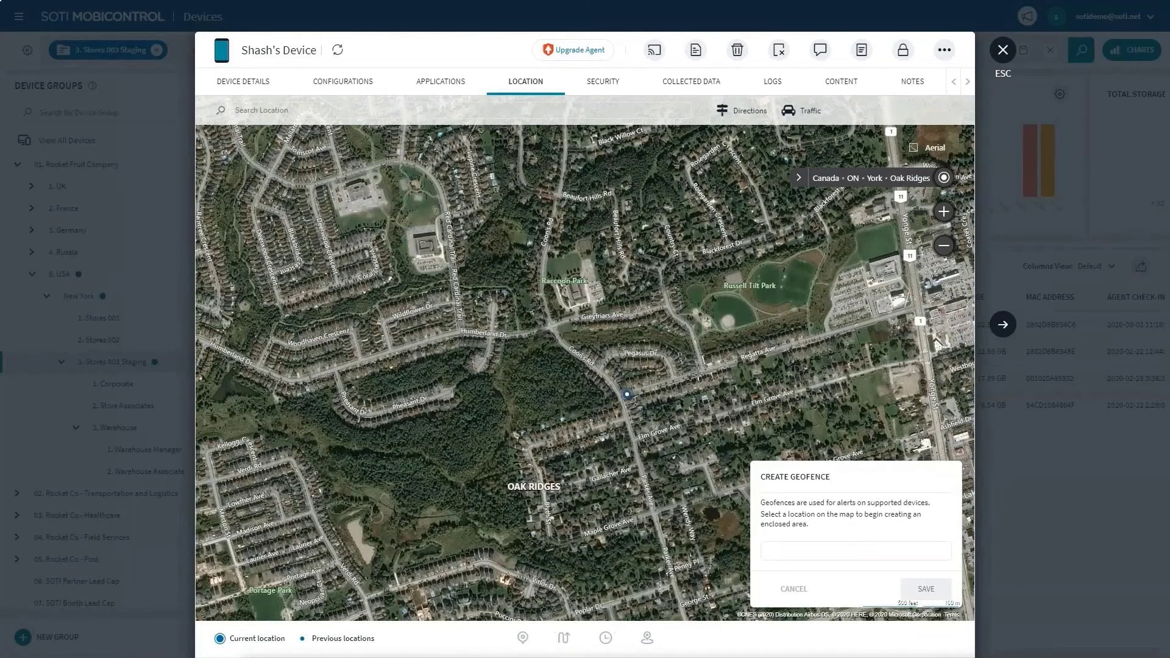
left_click(700, 366)
left_click(668, 307)
left_click(551, 323)
left_click(703, 375)
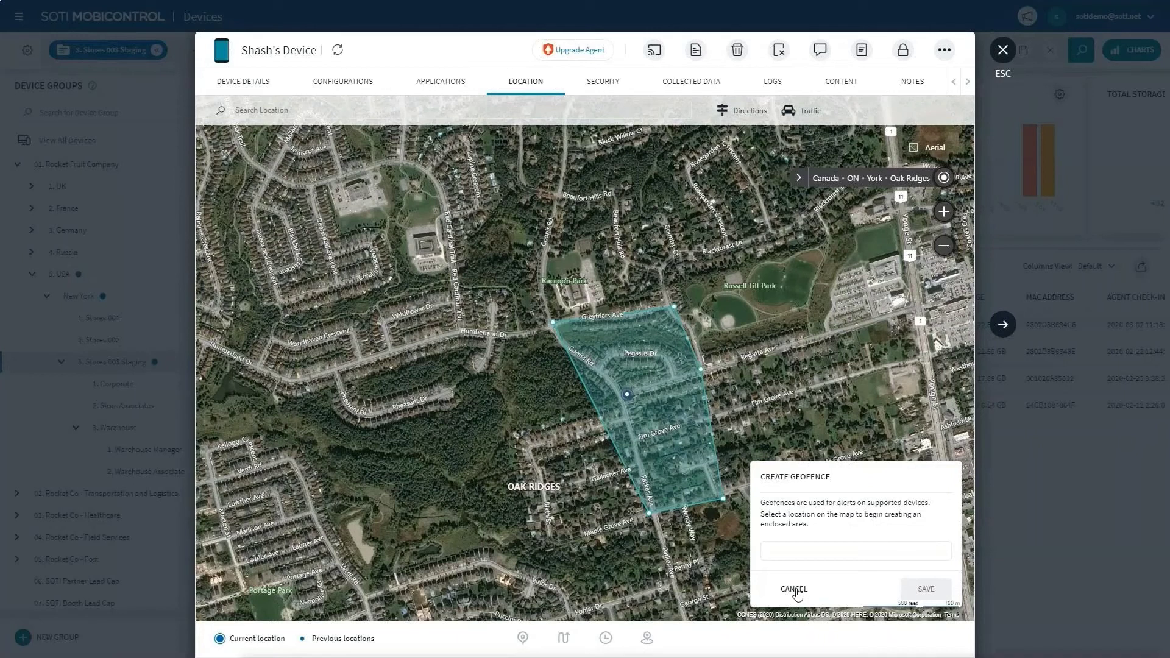
left_click(794, 589)
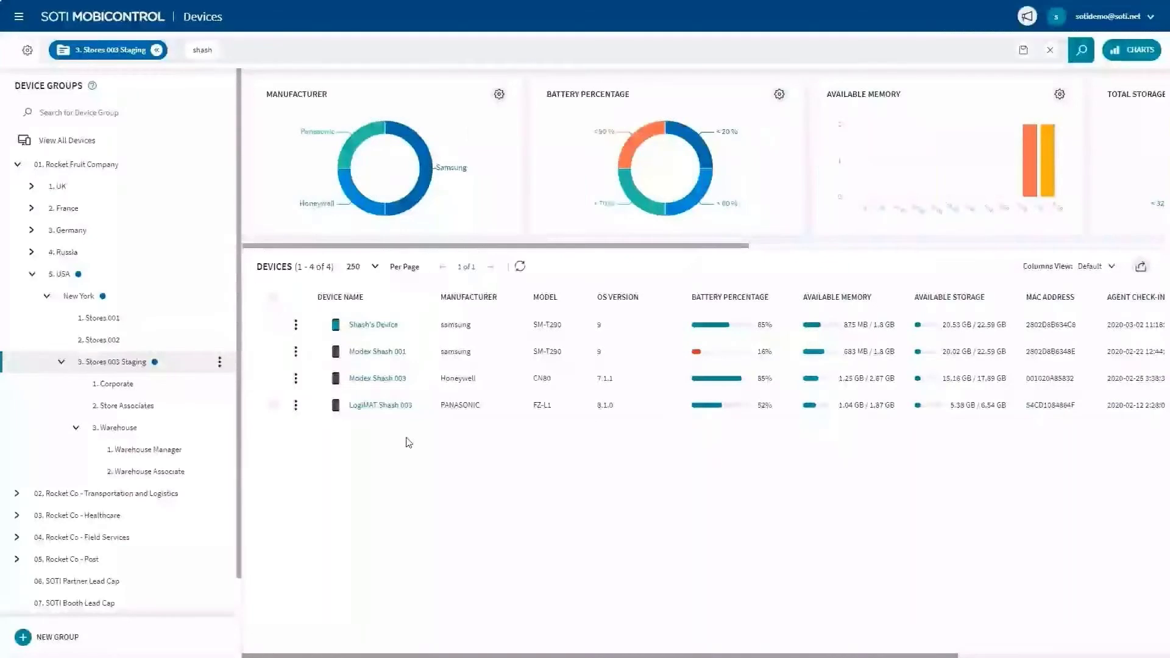
Step: Start a remote control session for the owner's Samsung device and show all its installed apps
left_click(273, 325)
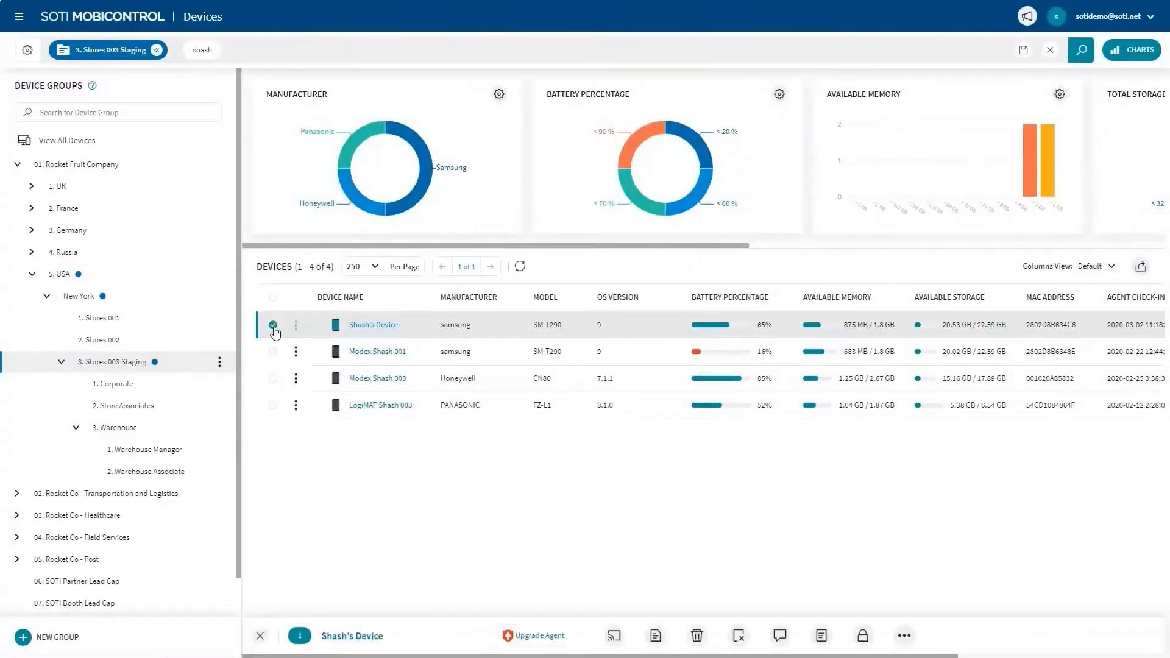
left_click(614, 635)
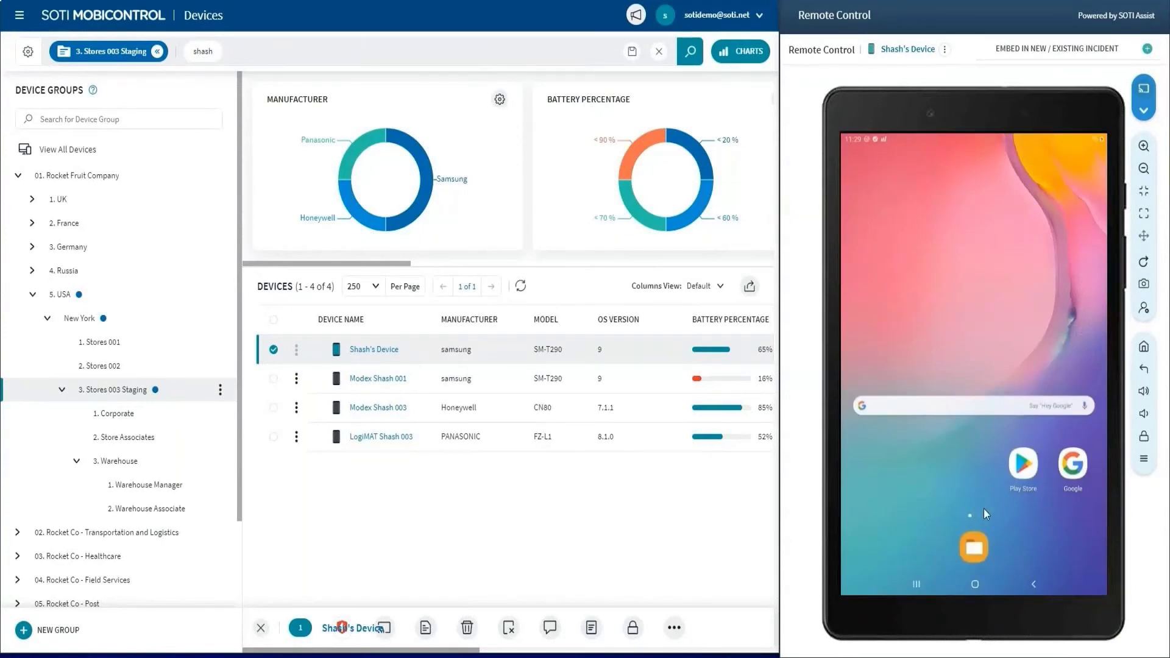
left_click_drag(997, 508, 973, 308)
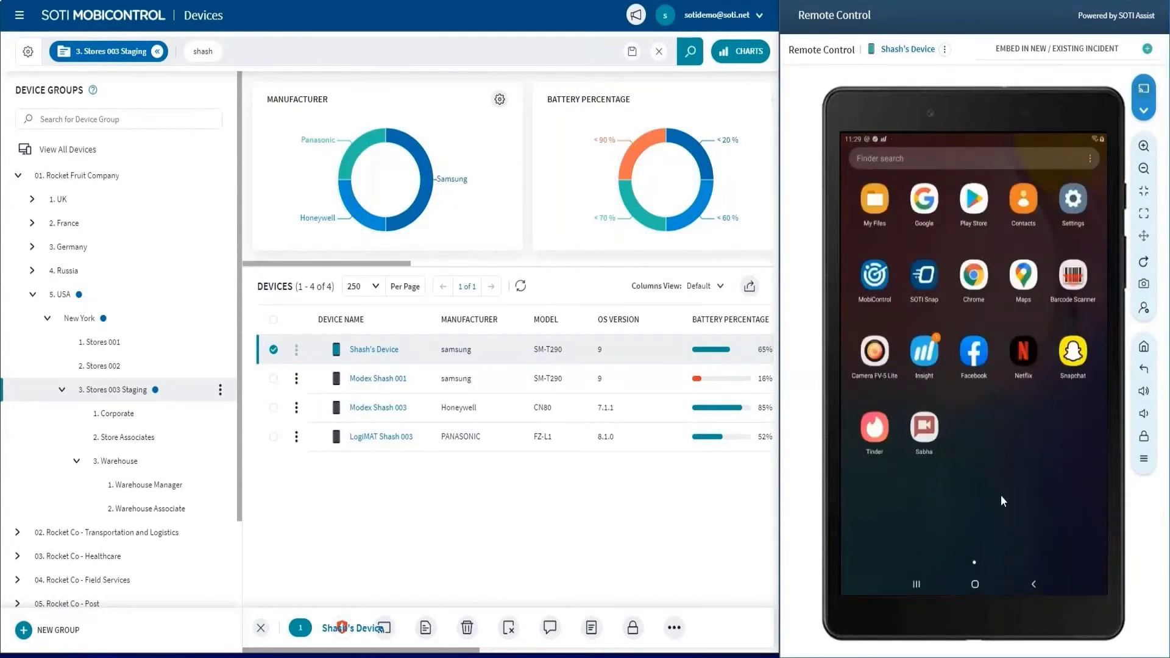
Step: Operate the remote tablet's side buttons to adjust the volume and switch the screen off and on, and unlock it
left_click(1127, 247)
left_click(1128, 247)
left_click(1128, 247)
left_click(1126, 205)
left_click(1127, 205)
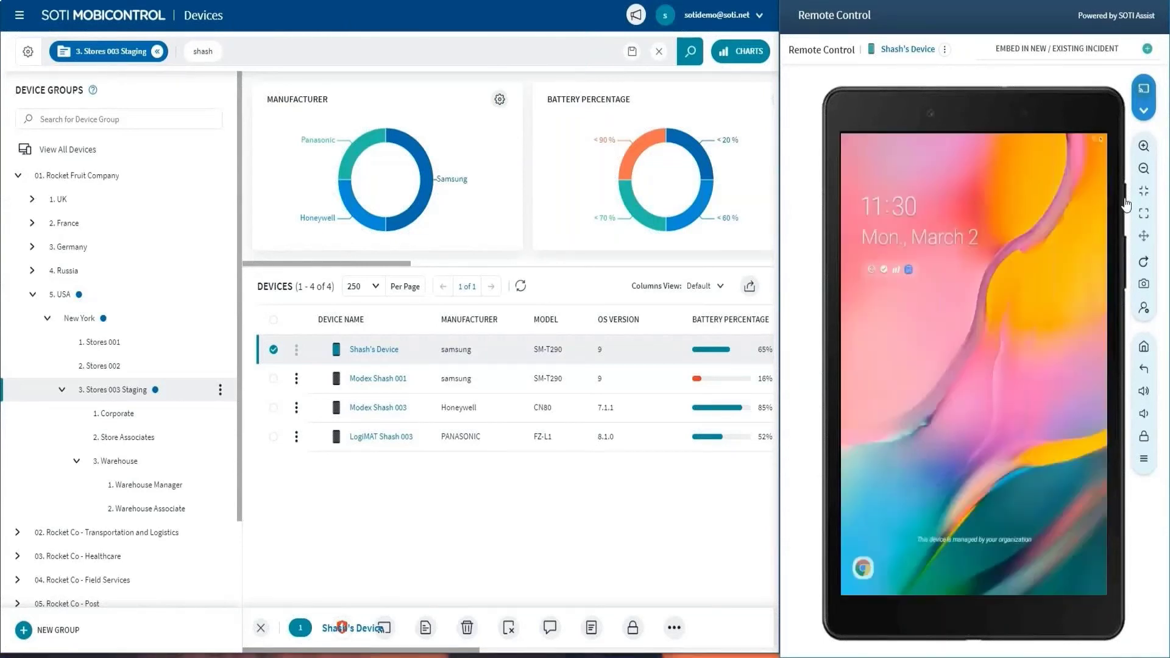
left_click_drag(974, 170, 989, 304)
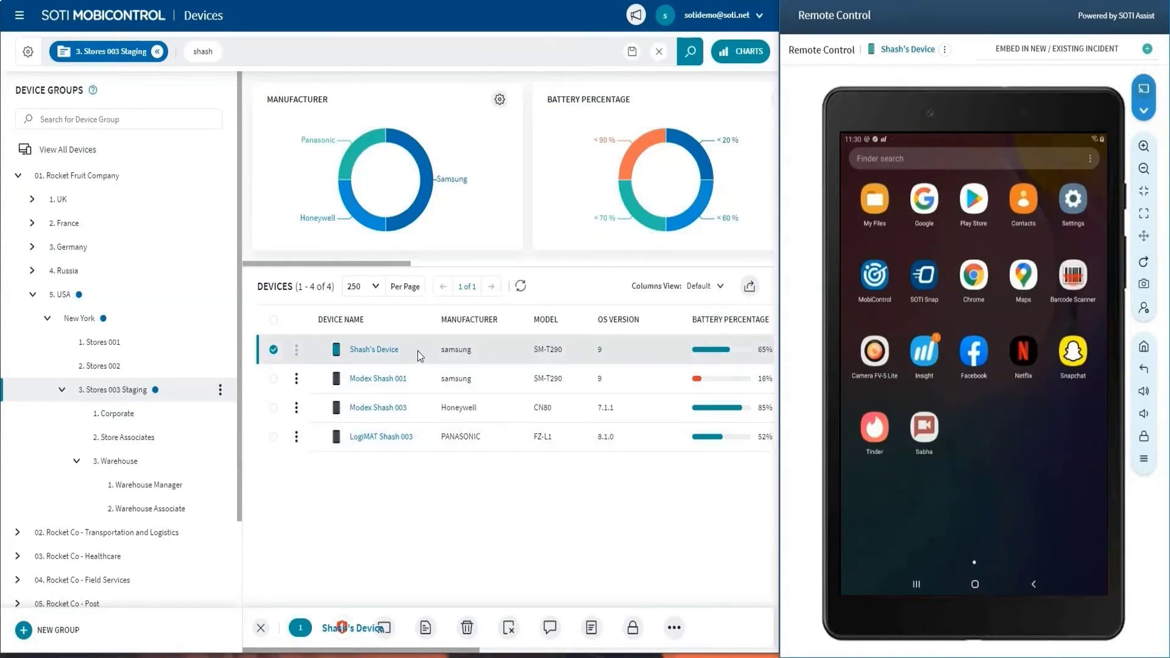
Step: Move the owner's Samsung device to the 1. Corporate group, without maintaining overridden configurations, and show that group's devices
left_click_drag(418, 349, 153, 421)
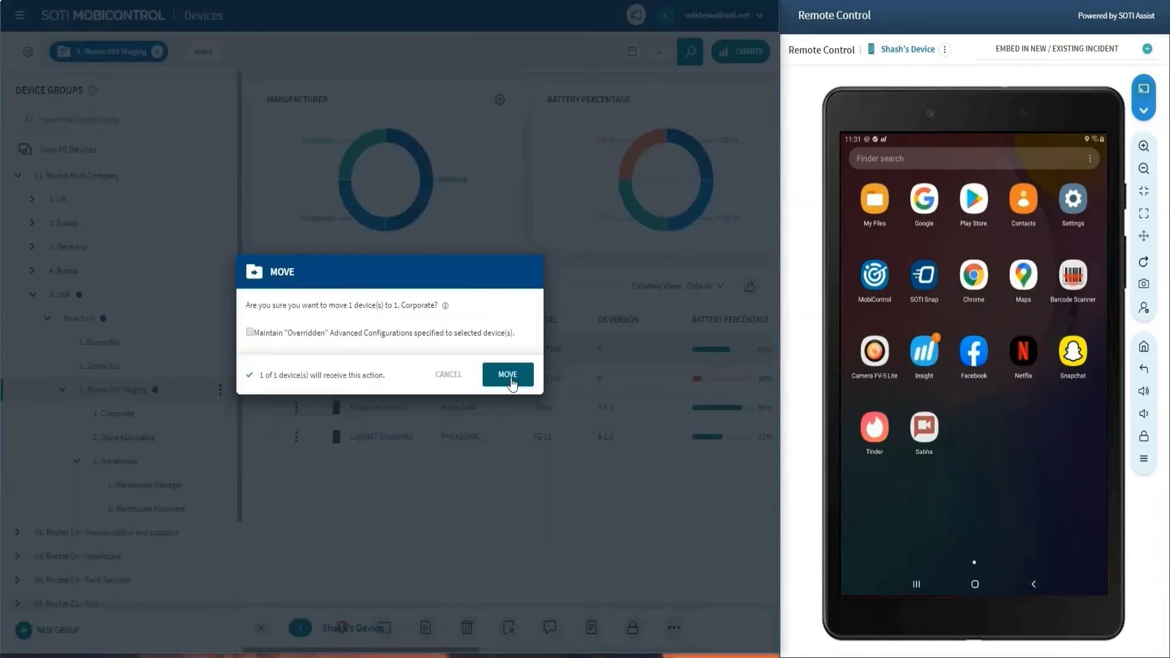
left_click(510, 374)
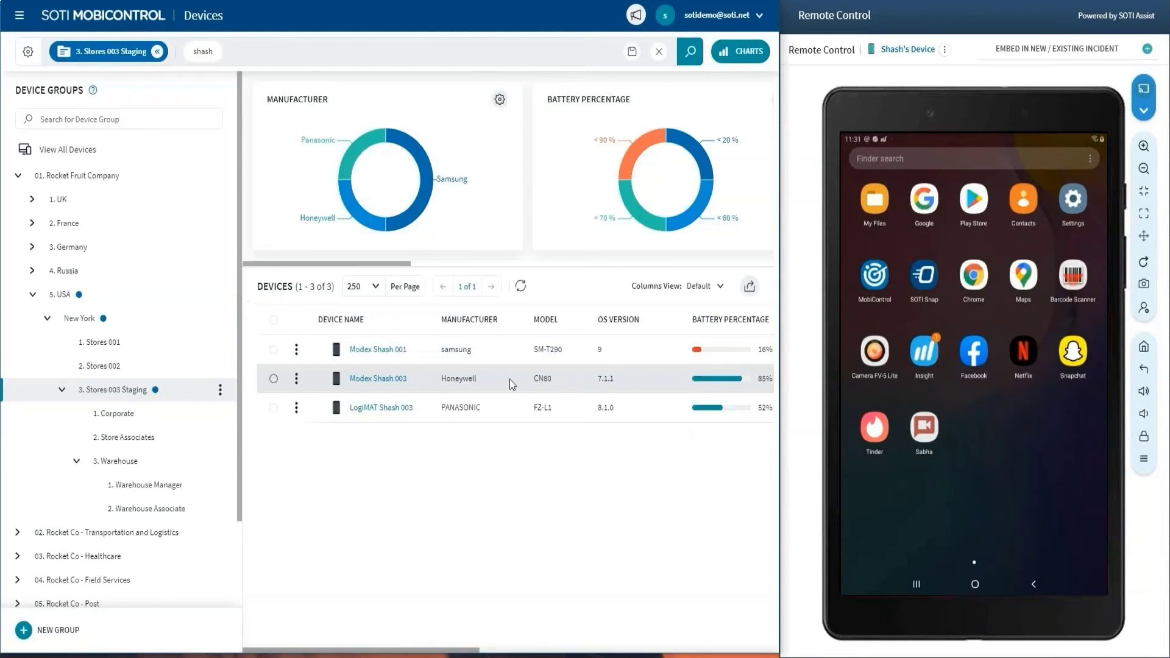
left_click(125, 419)
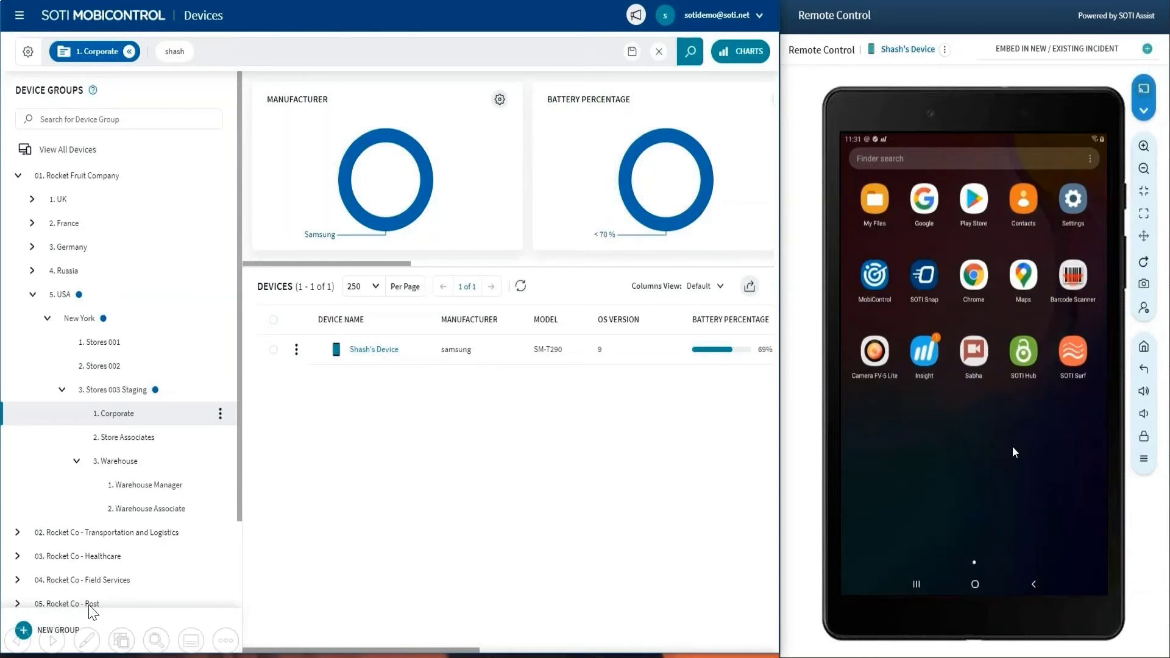
left_click(54, 641)
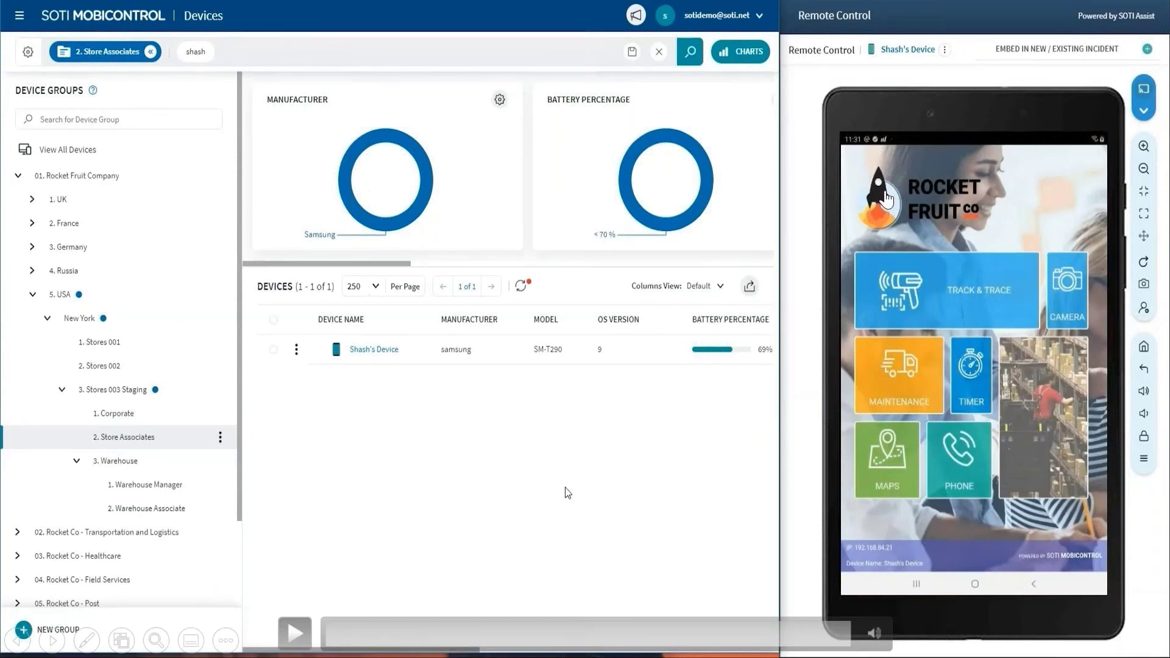
left_click(52, 641)
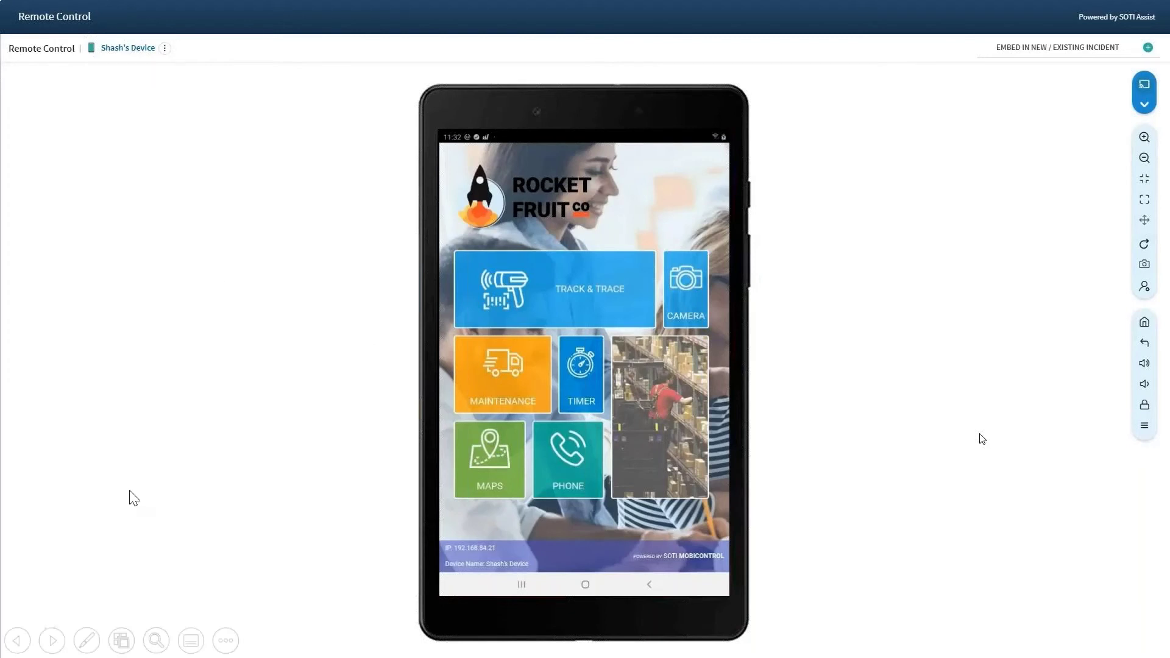
left_click(52, 640)
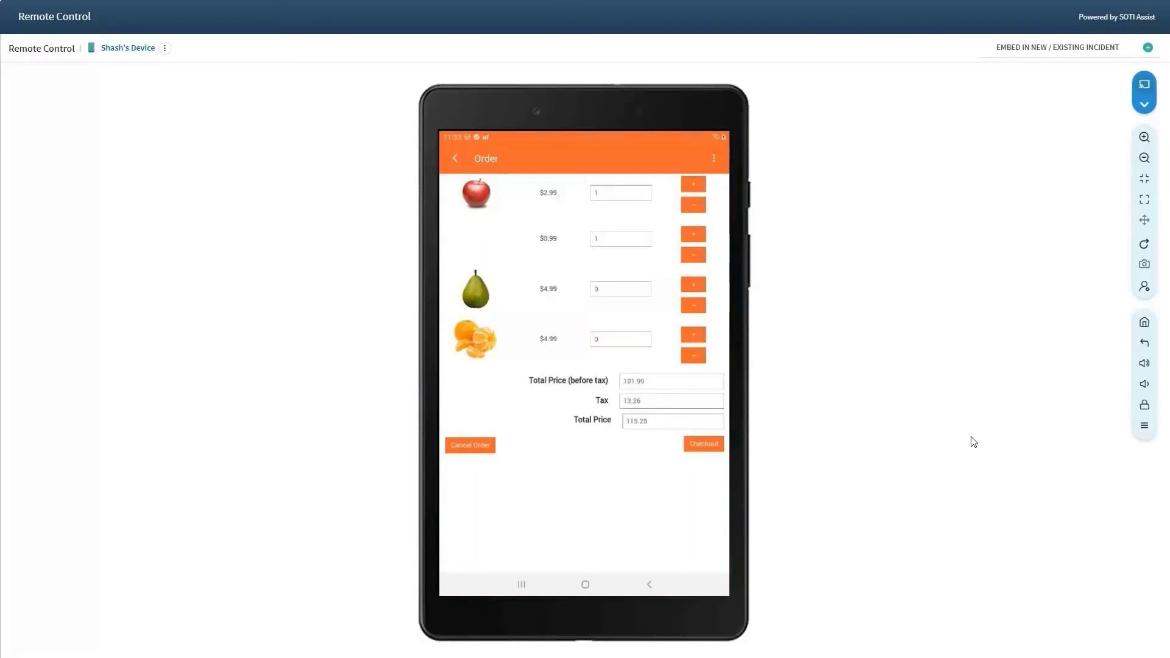
mouse_move(319, 561)
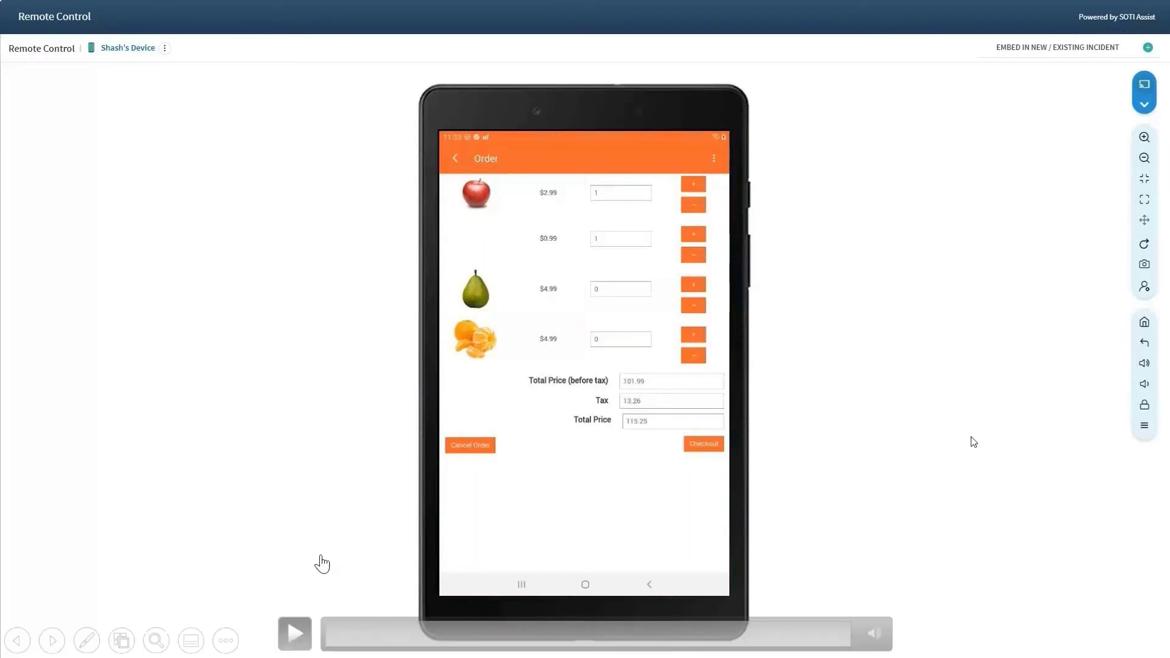
left_click(56, 648)
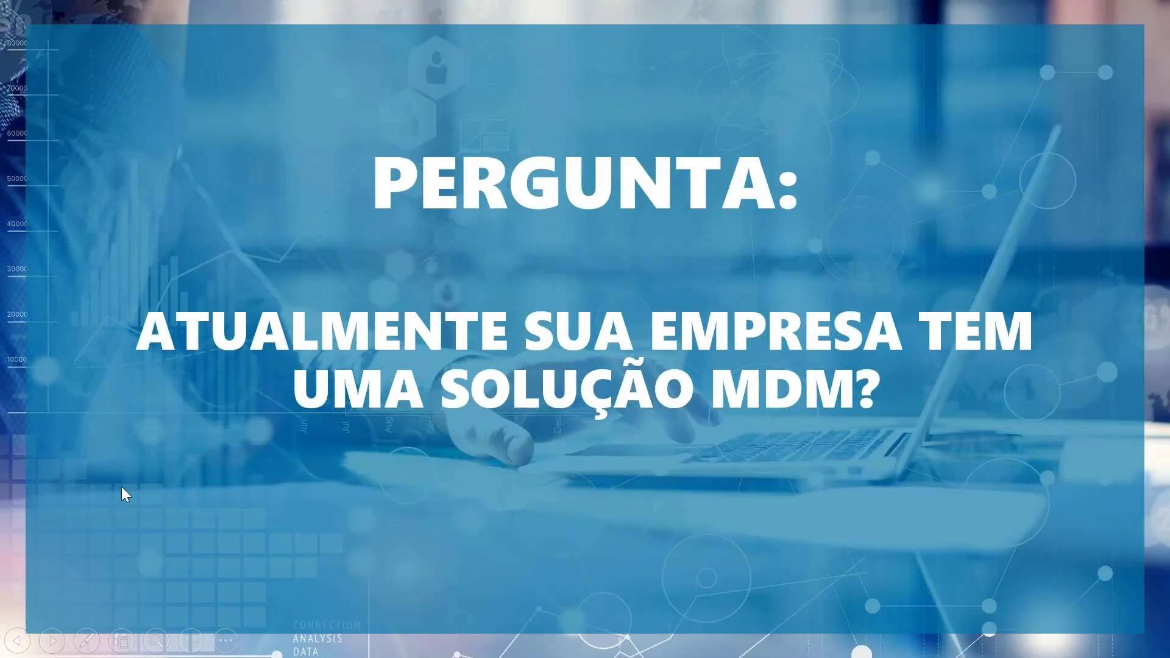
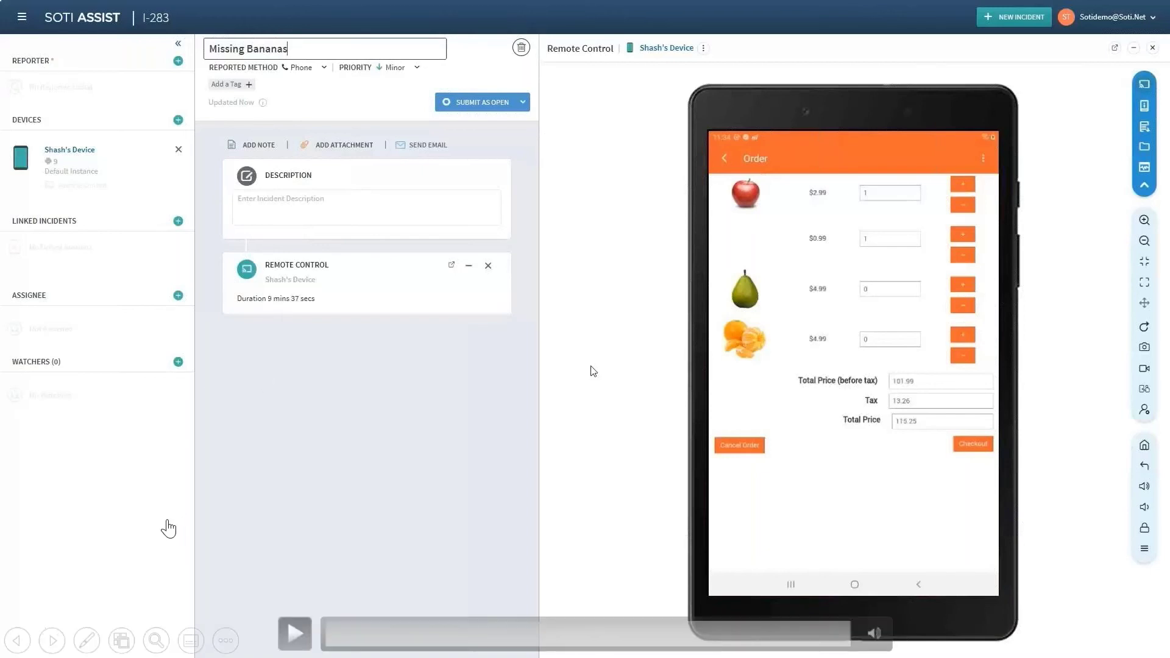
left_click(45, 644)
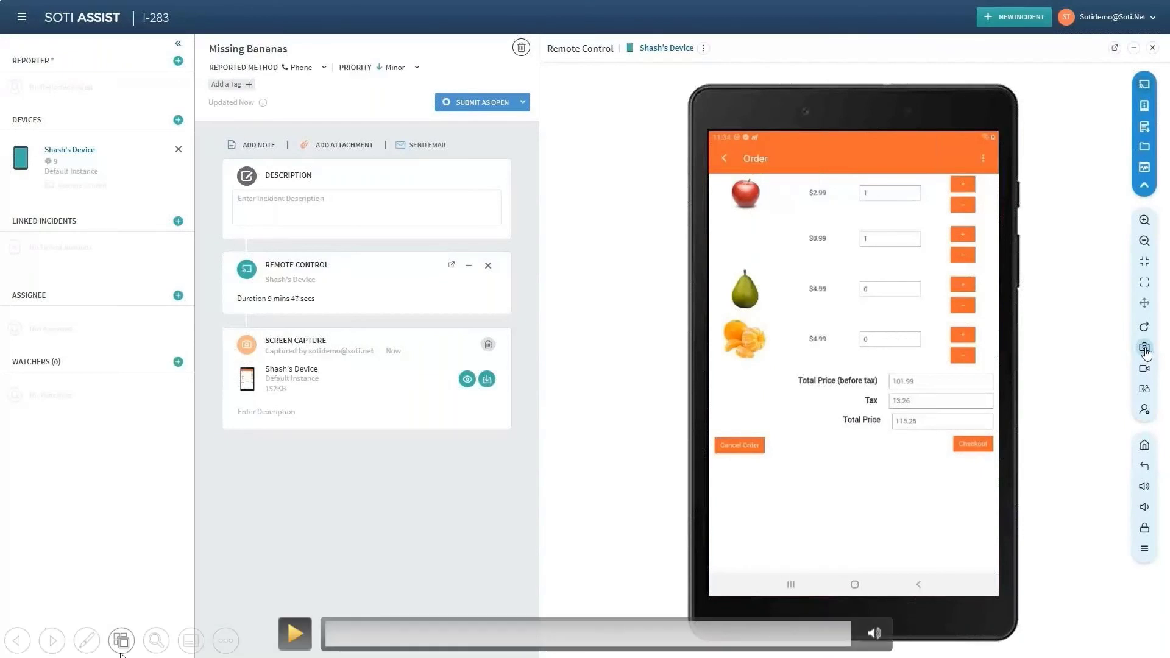
left_click(164, 616)
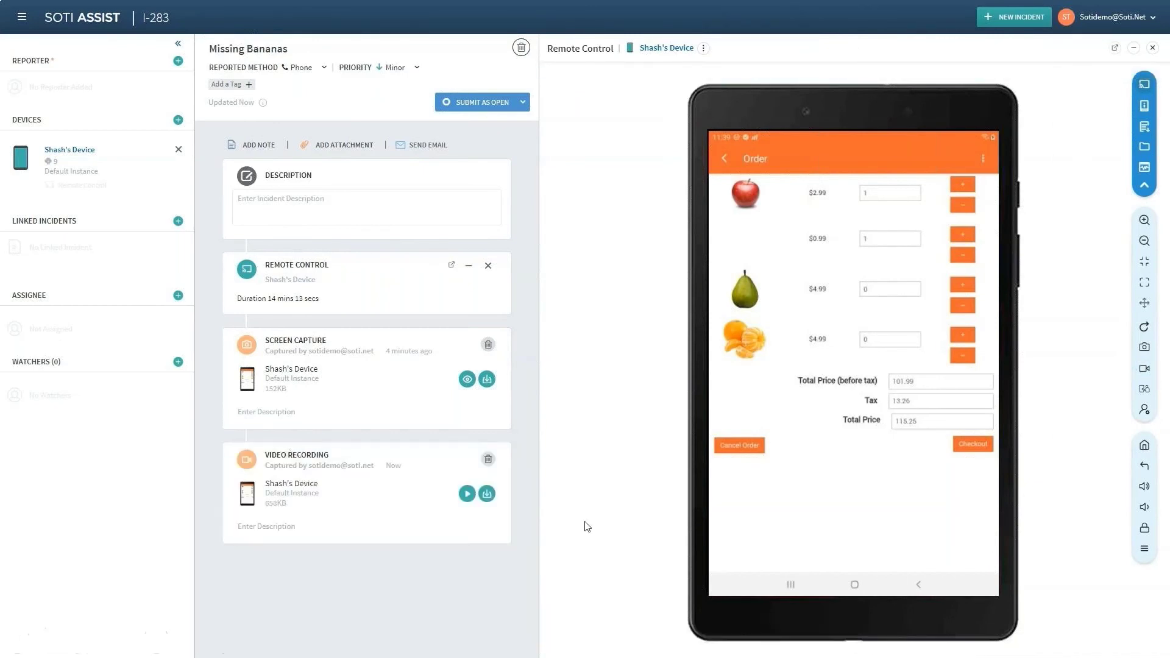
left_click(52, 641)
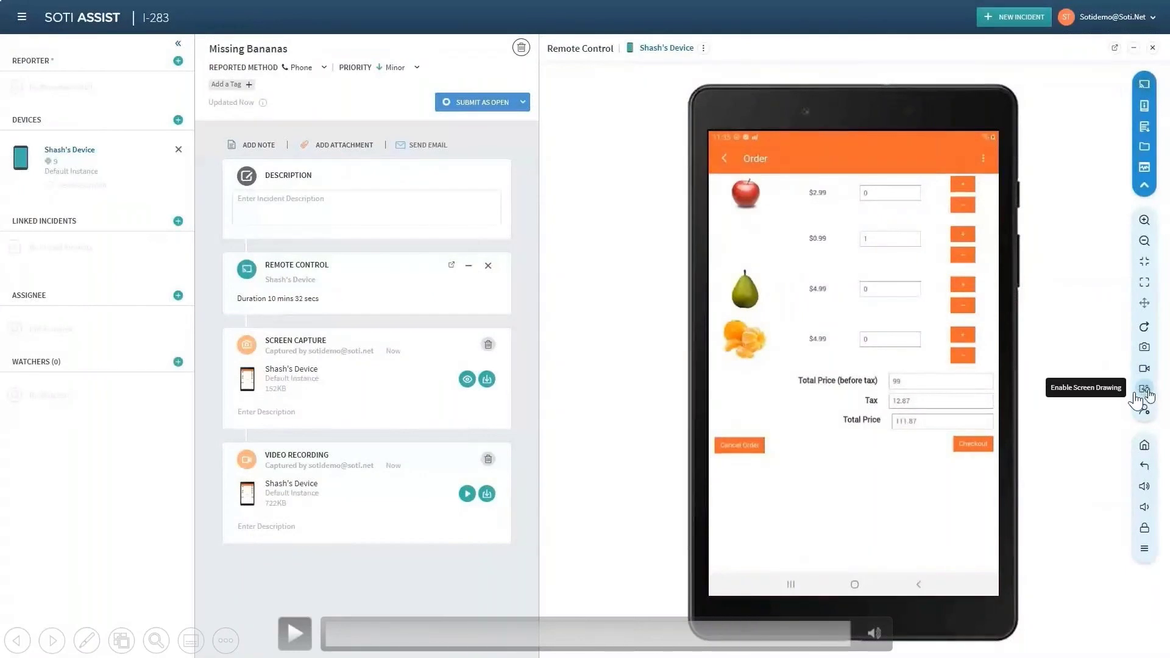
left_click(51, 641)
left_click(52, 640)
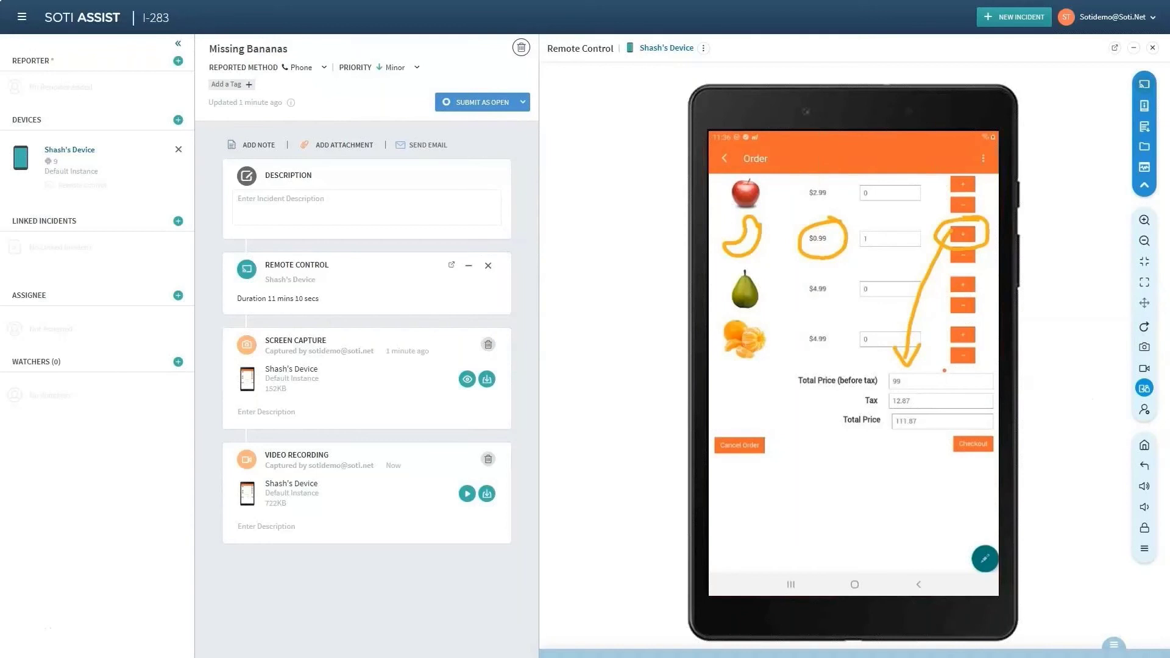
Step: Draw a box around the price, tax and total fields on the remote screen, mark inside it, and capture the screen for the incident
mouse_move(789, 364)
left_mouse_down()
mouse_move(789, 401)
mouse_move(828, 440)
mouse_move(929, 438)
left_mouse_up()
mouse_move(788, 363)
left_mouse_down()
mouse_move(916, 363)
mouse_move(929, 436)
left_mouse_up()
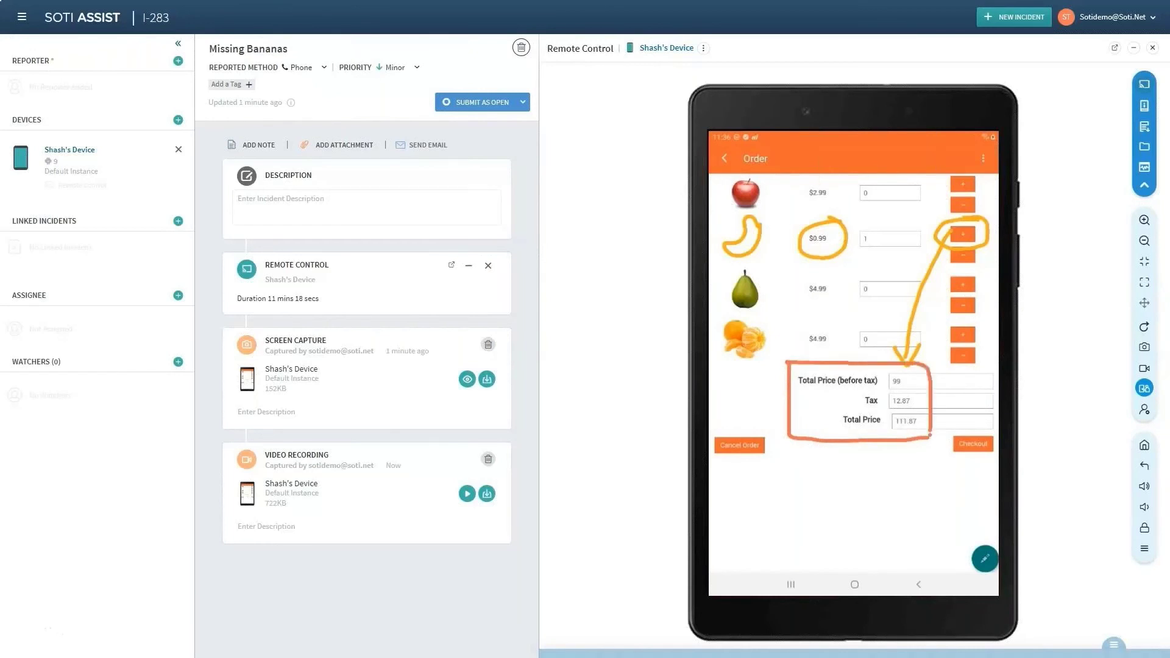
mouse_move(811, 393)
left_mouse_down()
mouse_move(826, 407)
mouse_move(823, 392)
left_mouse_up()
left_click(1145, 352)
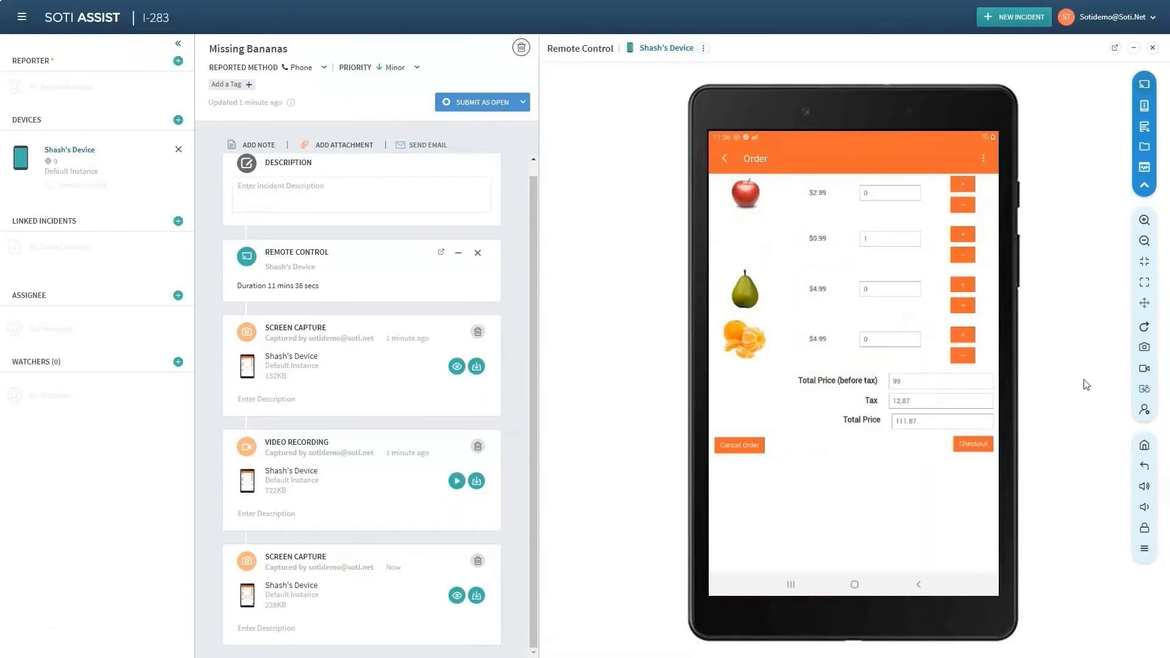
Step: Advance the presentation to the device snapshot demo, view the tablet's configurations and applications, and return to its device details
mouse_move(58, 648)
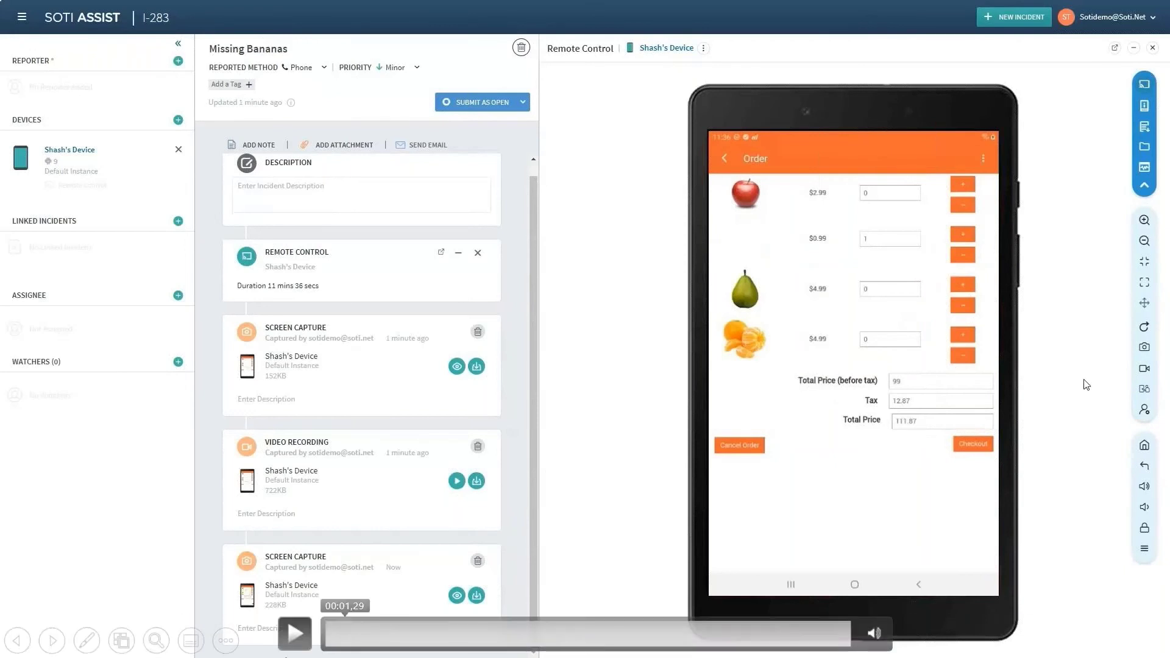
left_click(52, 640)
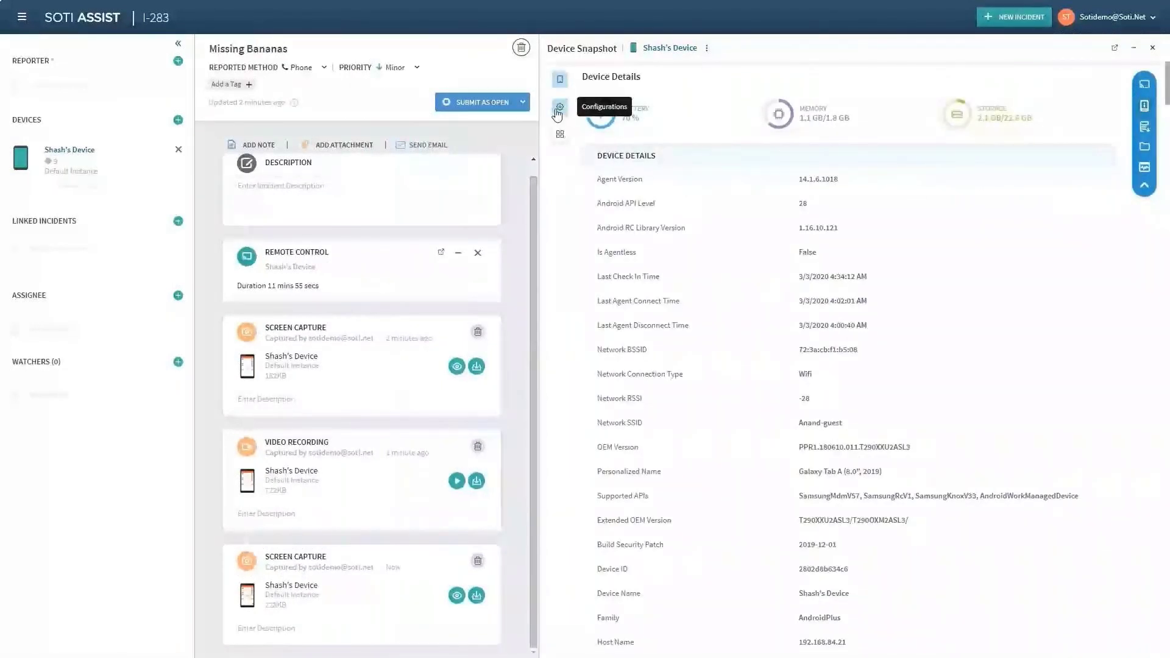
left_click(558, 113)
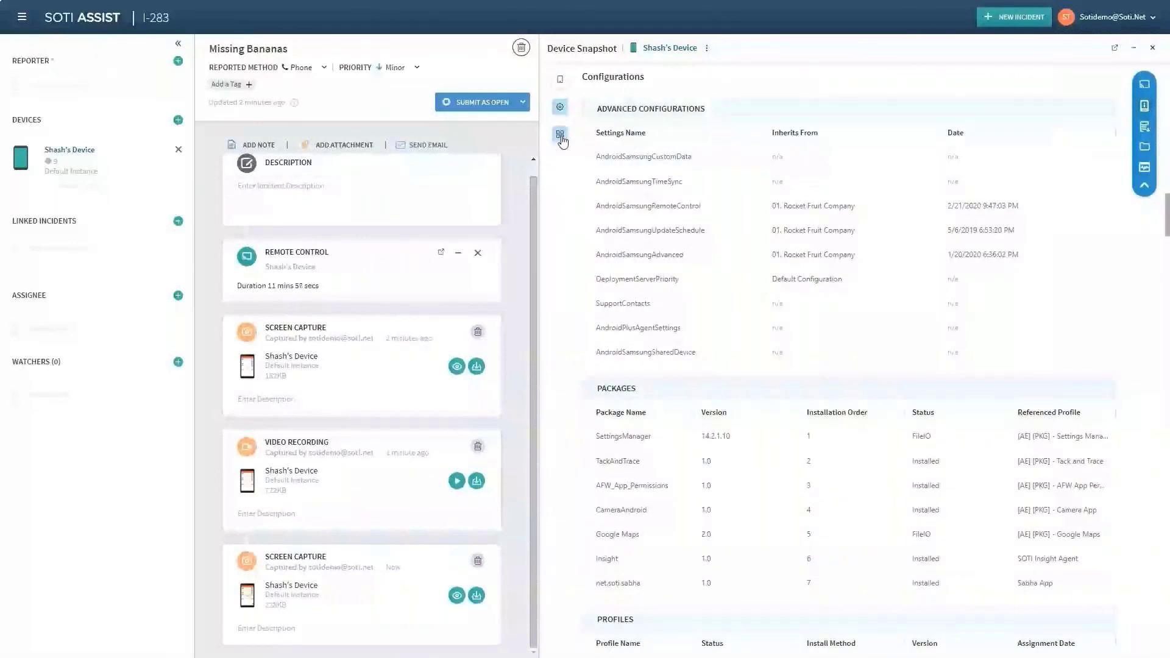
left_click(561, 137)
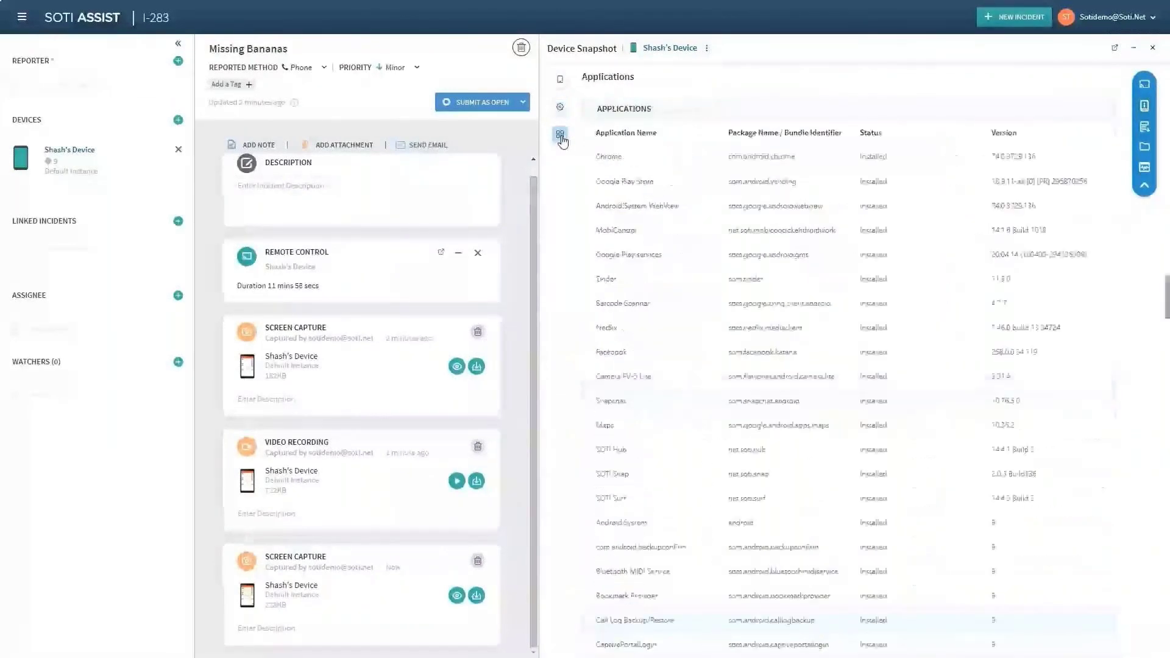
left_click(557, 83)
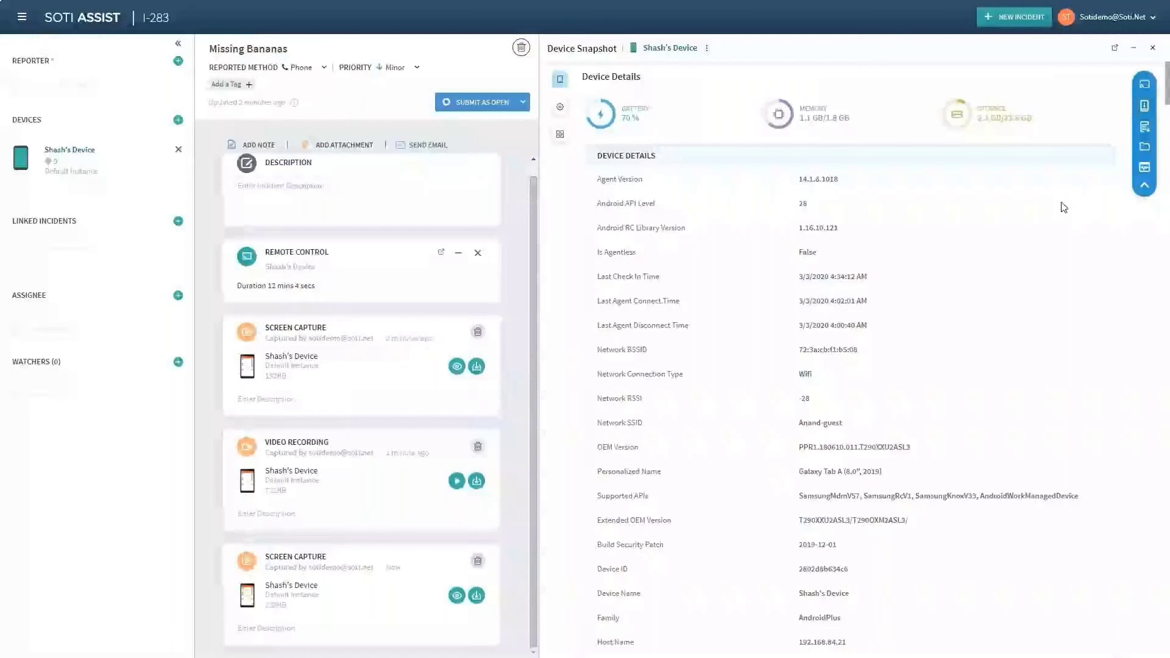
Step: Advance the presentation to the device logs demo and view the tablet's adb.log in the Missing Bananas incident
mouse_move(48, 651)
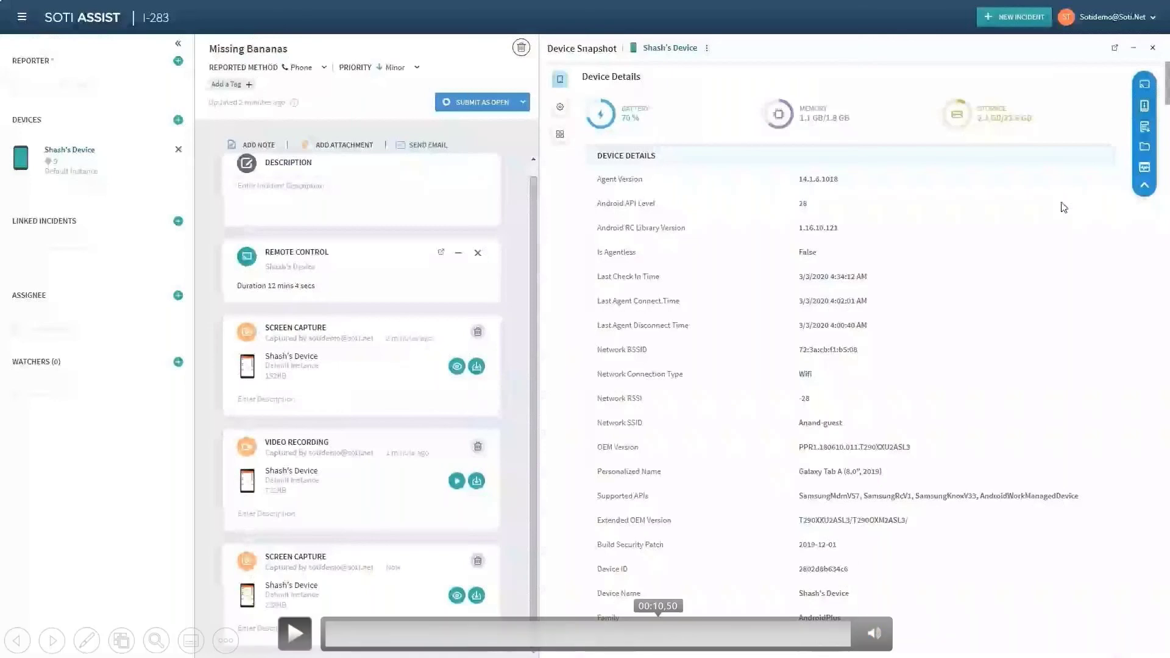
left_click(48, 645)
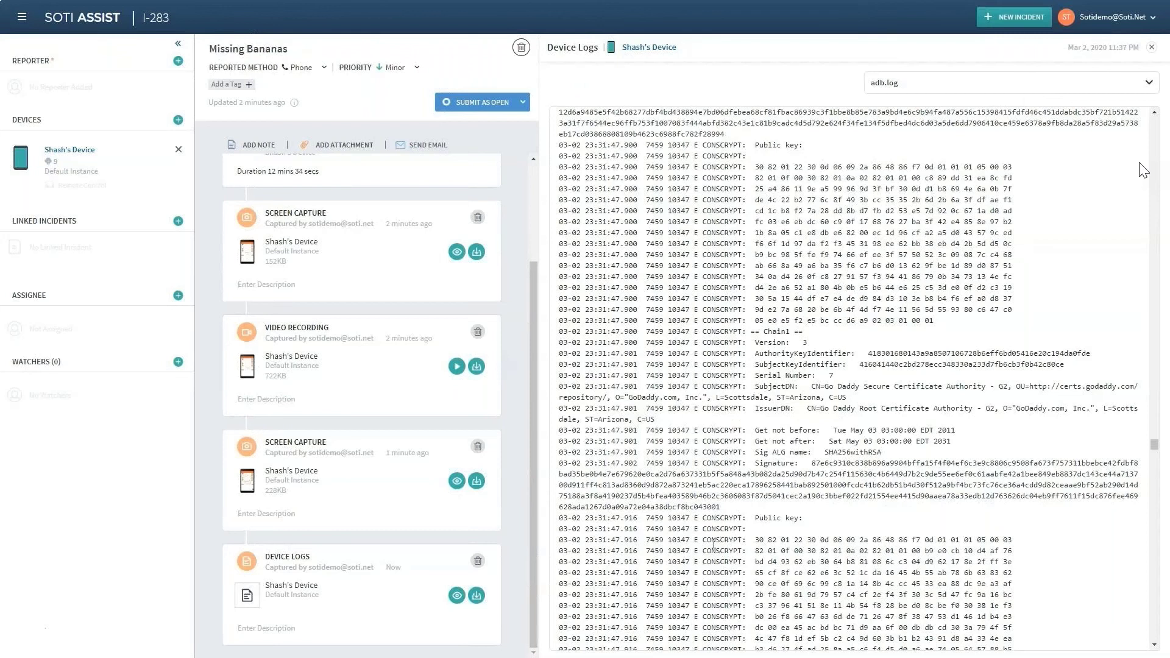
mouse_move(108, 574)
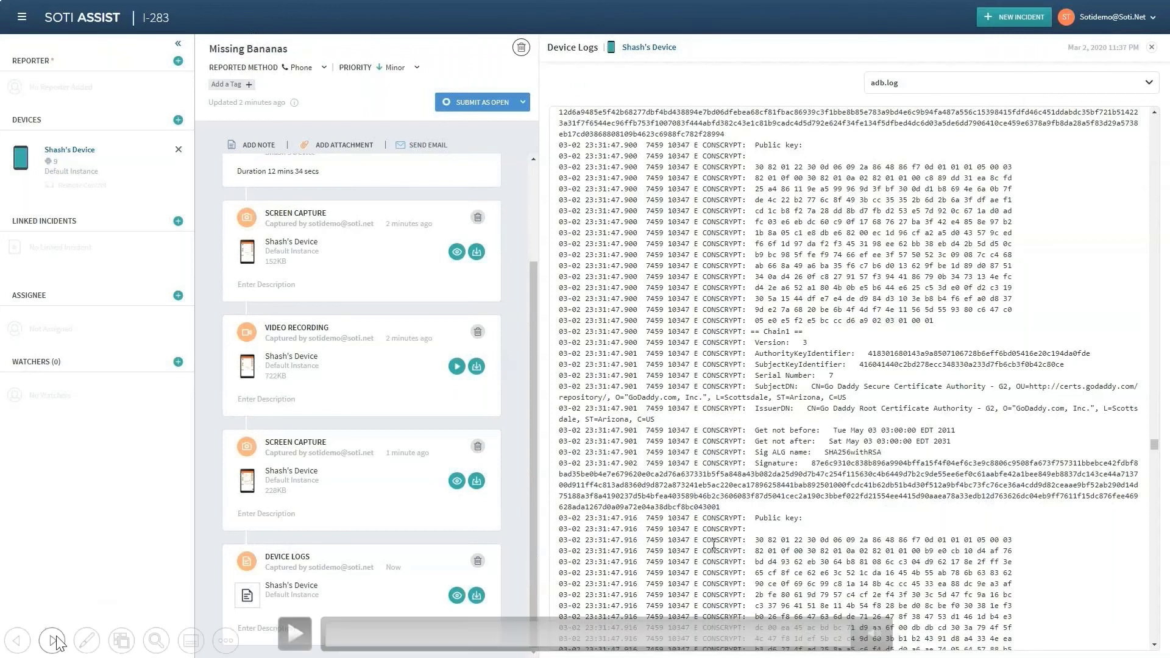